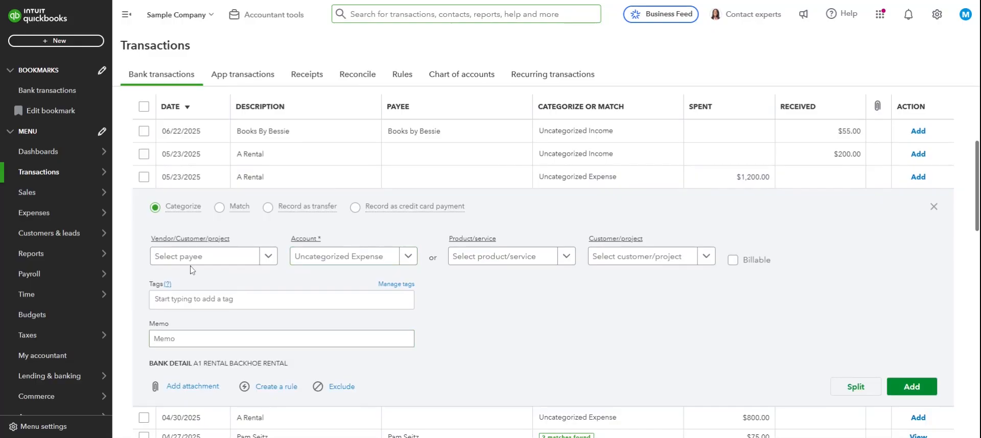
Categorize the 05/23/2025 A Rental expense of $1,200.00 with Hicks Hardware as payee and Disposal Fees as account
click(191, 258)
scroll(206, 351, down, 3)
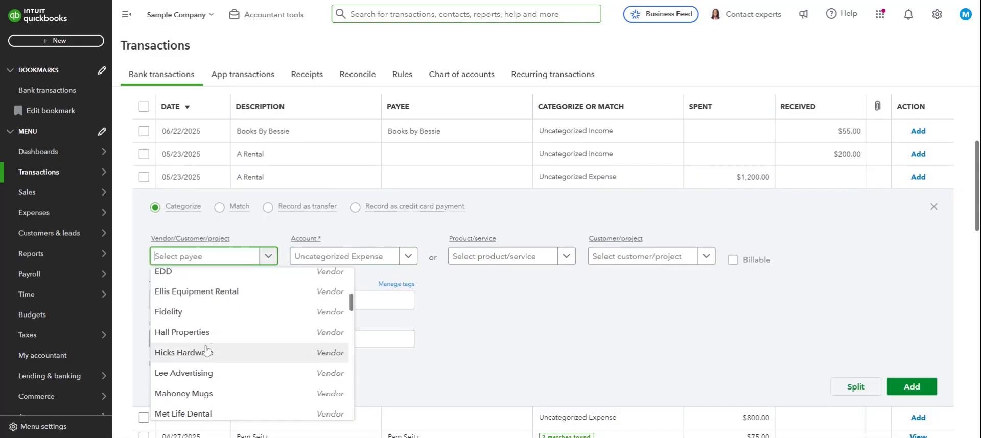
scroll(207, 351, up, 3)
scroll(206, 346, down, 4)
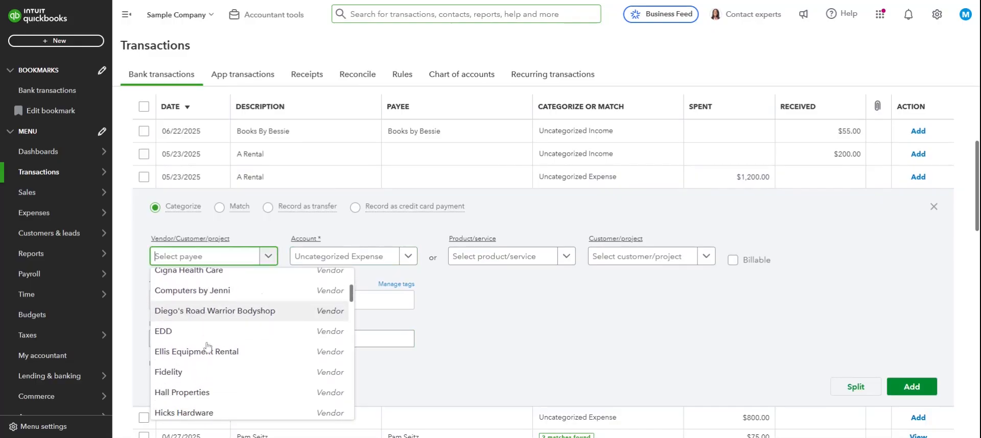
click(217, 342)
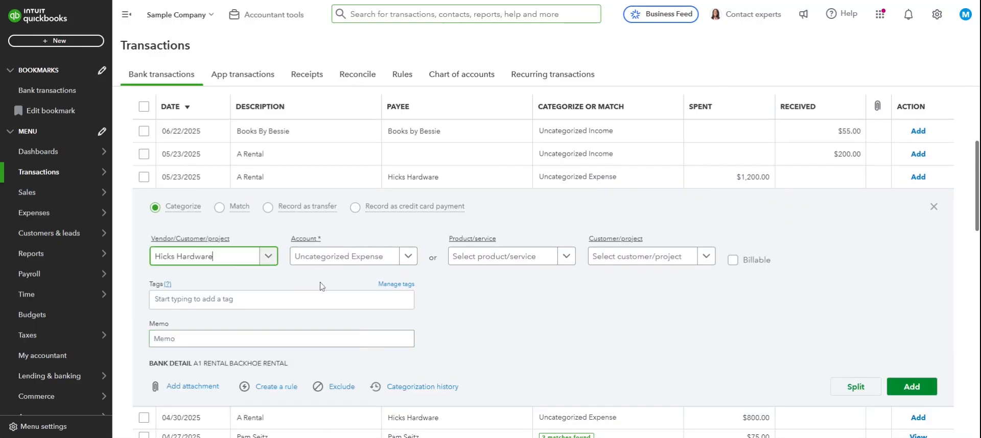
click(403, 258)
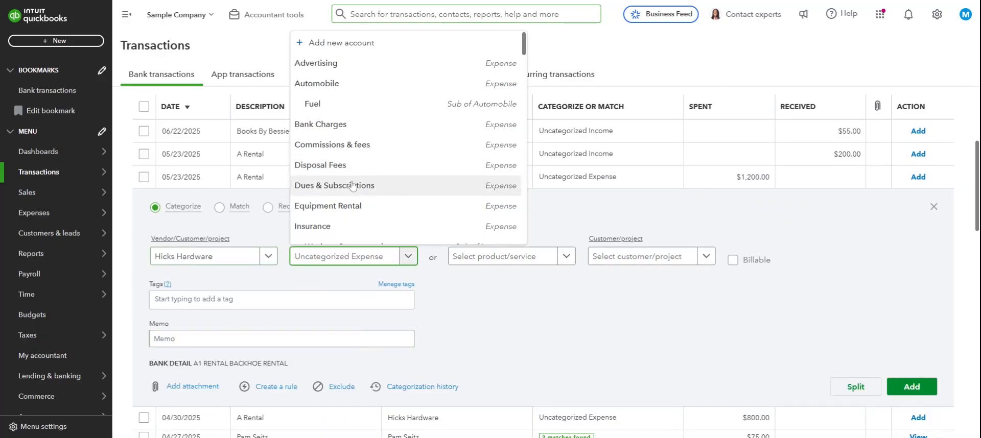
click(351, 166)
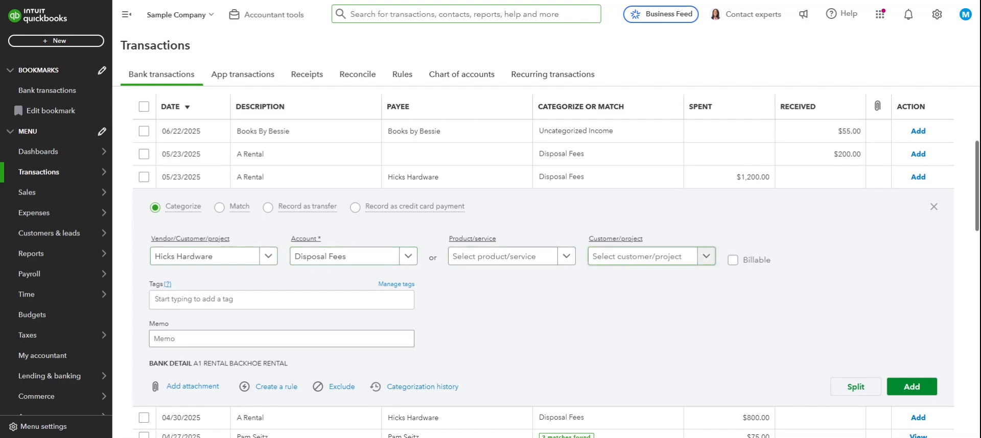
click(634, 260)
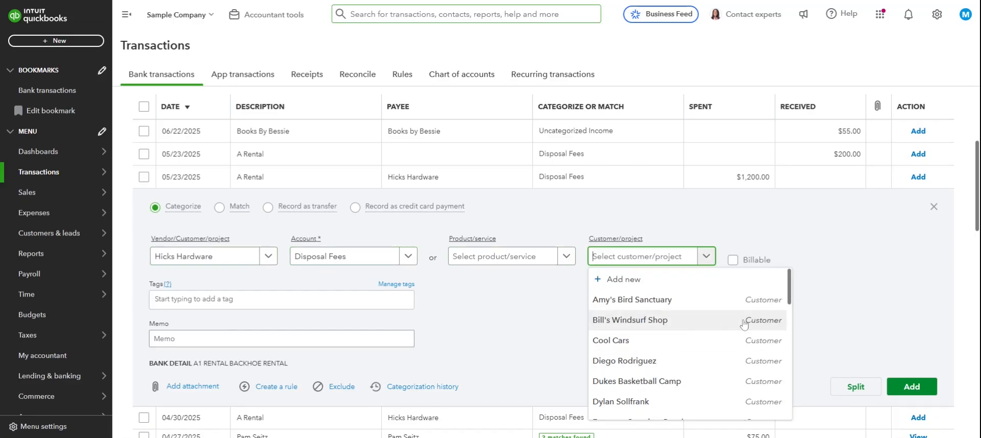
click(261, 261)
click(618, 337)
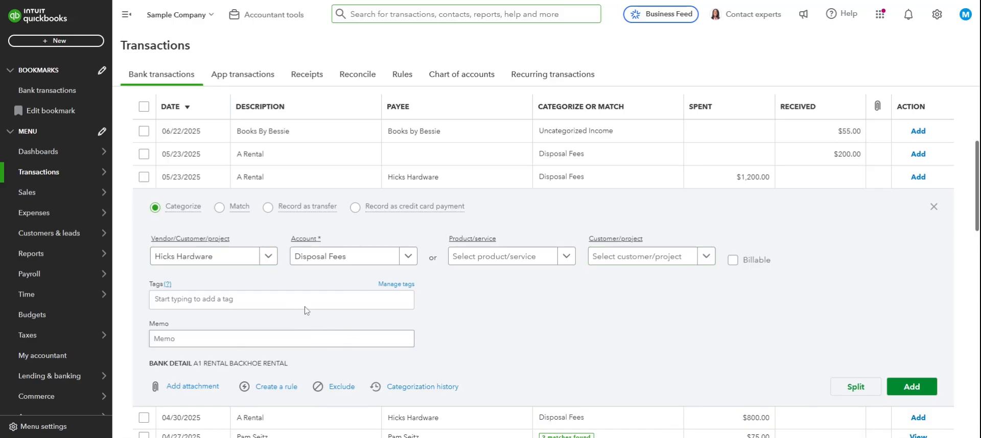
click(285, 339)
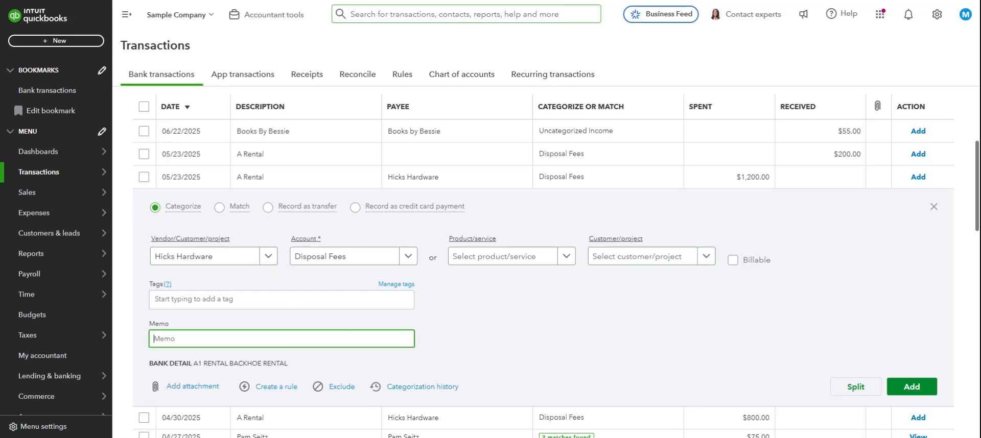
click(579, 335)
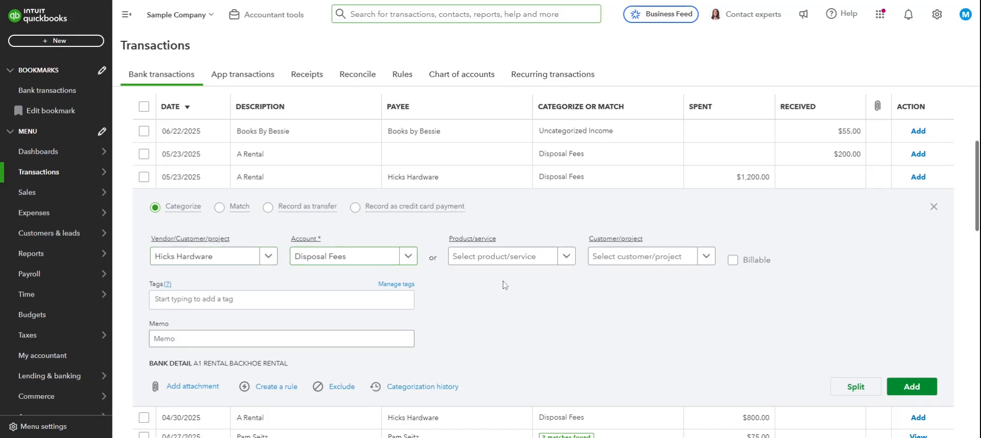
Start splitting the $1,200.00 transaction and set the second split line's category to Equipment Rental
click(847, 391)
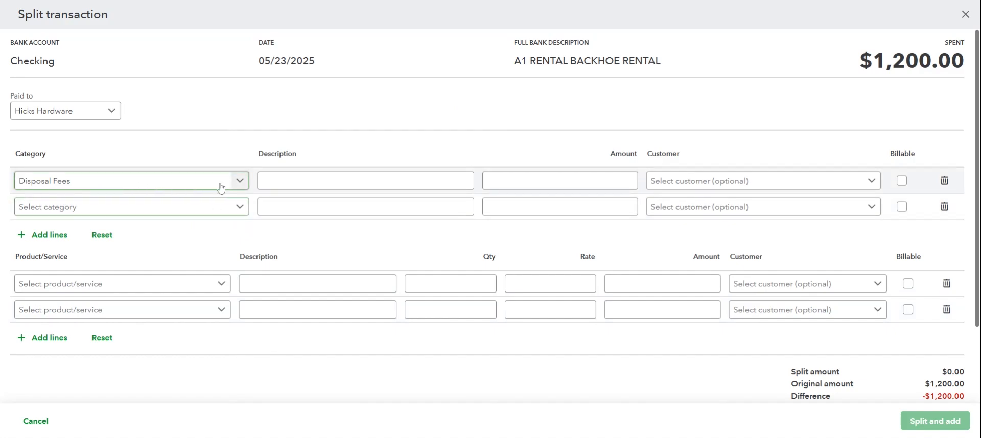
key(Tab)
key(Tab)
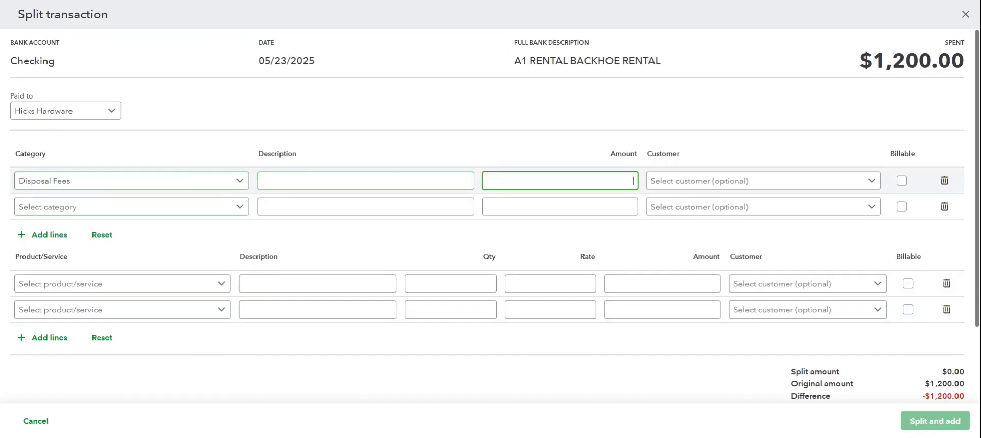
click(716, 185)
click(716, 187)
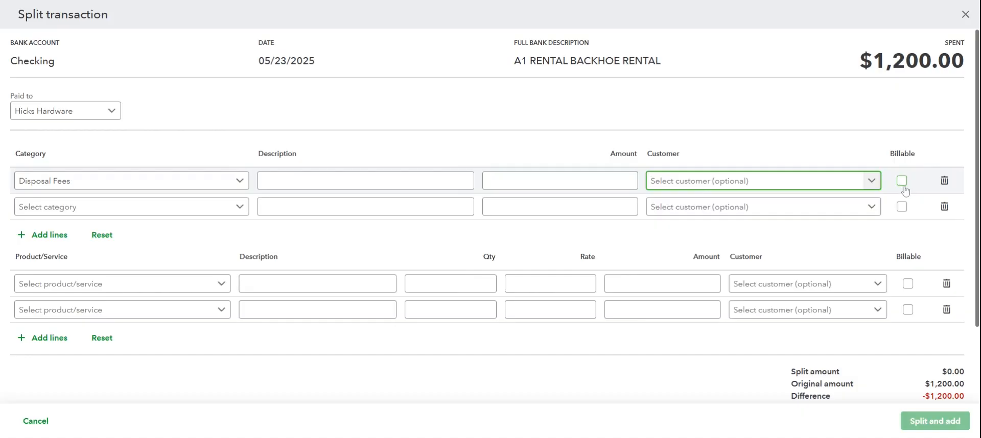
click(208, 213)
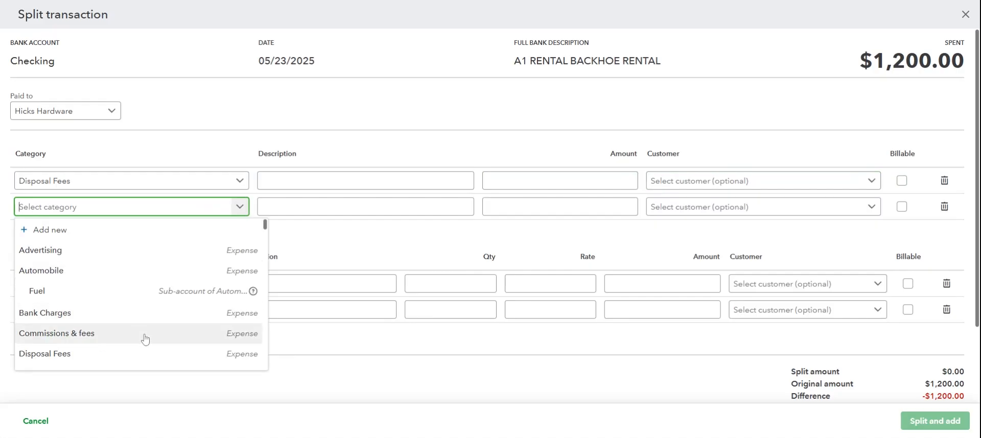
scroll(142, 338, down, 2)
click(131, 293)
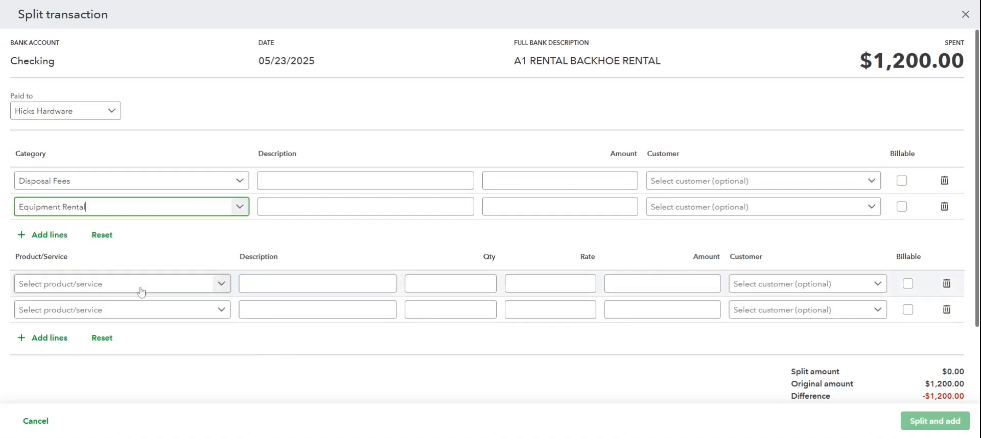
Add more category lines to the split and set the third line's category to Job Expenses:Job Materials
click(50, 235)
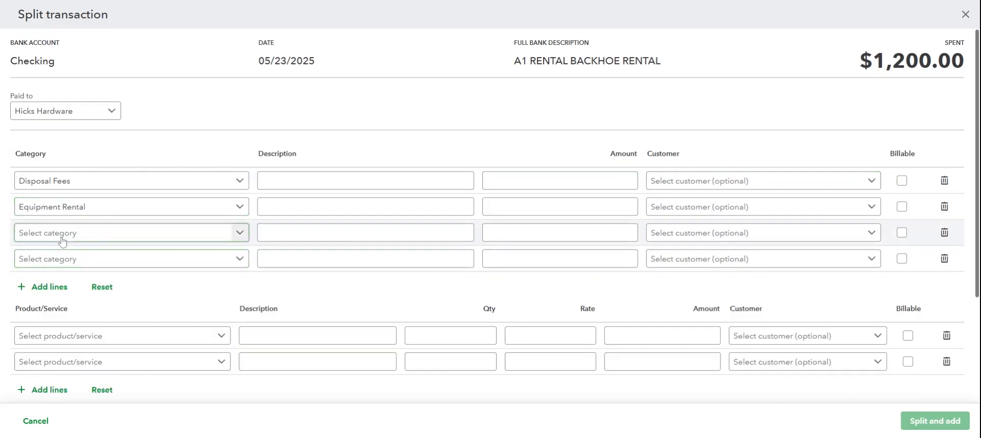
click(63, 233)
scroll(70, 325, down, 3)
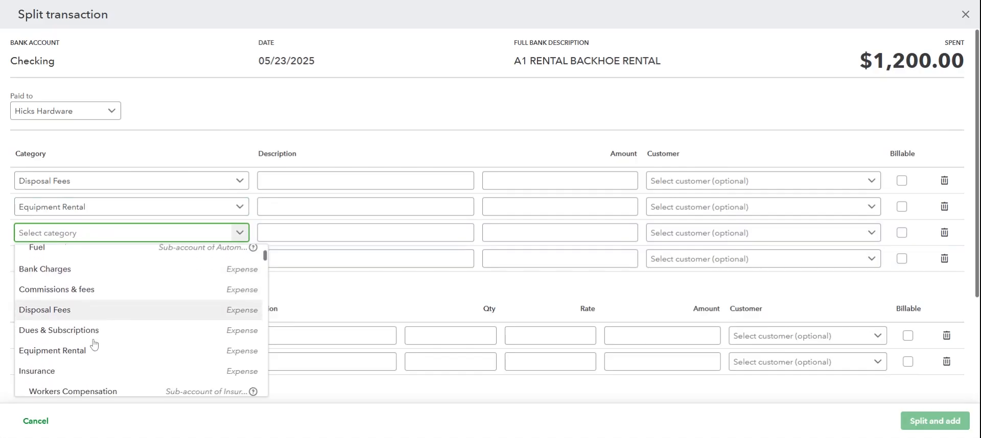
scroll(79, 324, down, 2)
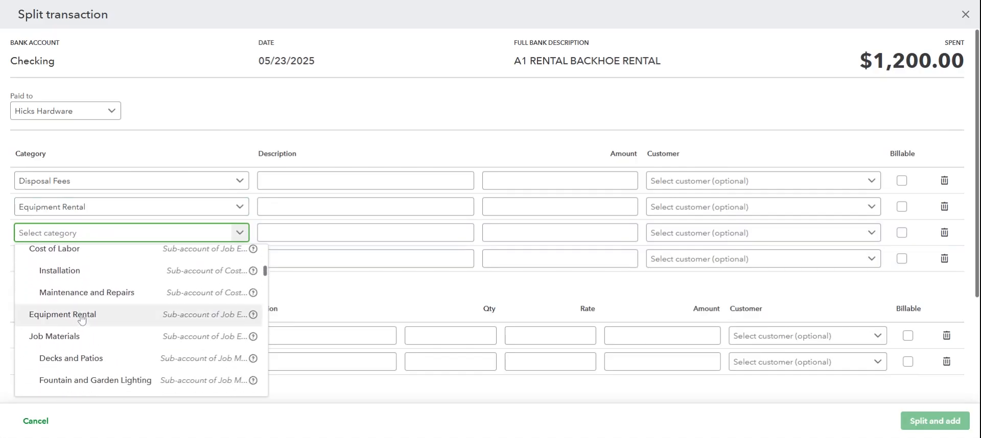
click(80, 339)
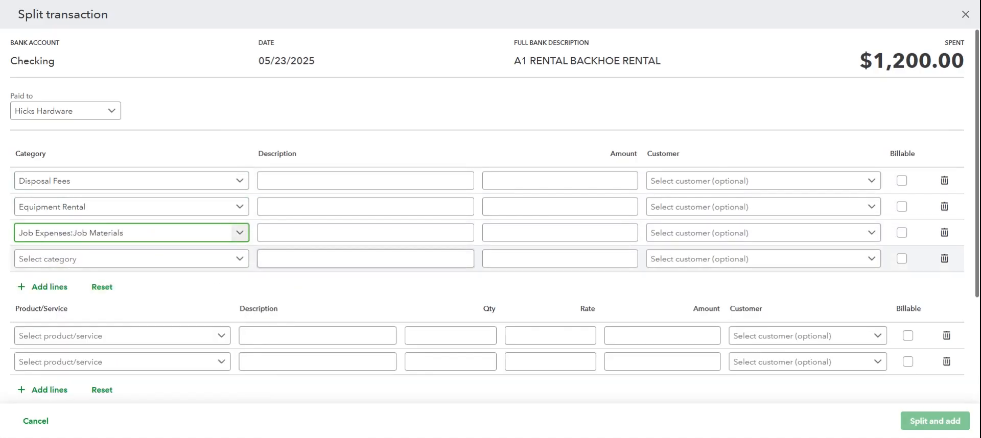
Enter an amount of 500 for the Disposal Fees split line
click(301, 187)
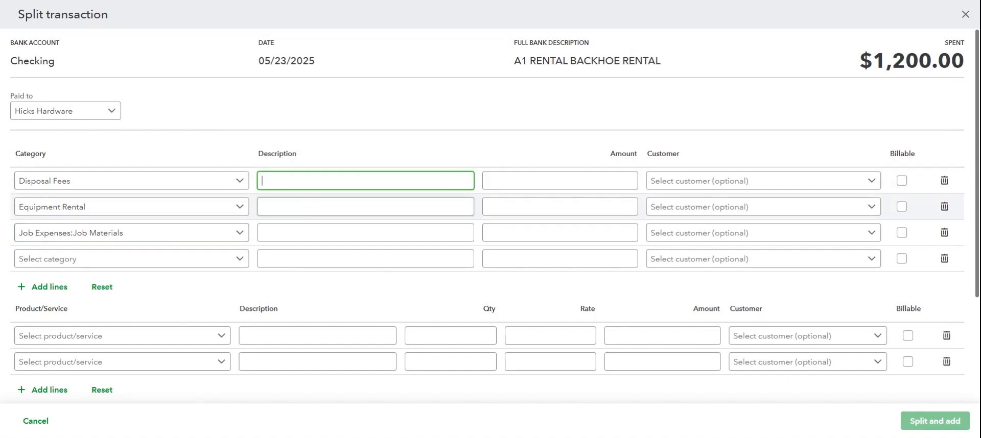
click(299, 207)
click(299, 230)
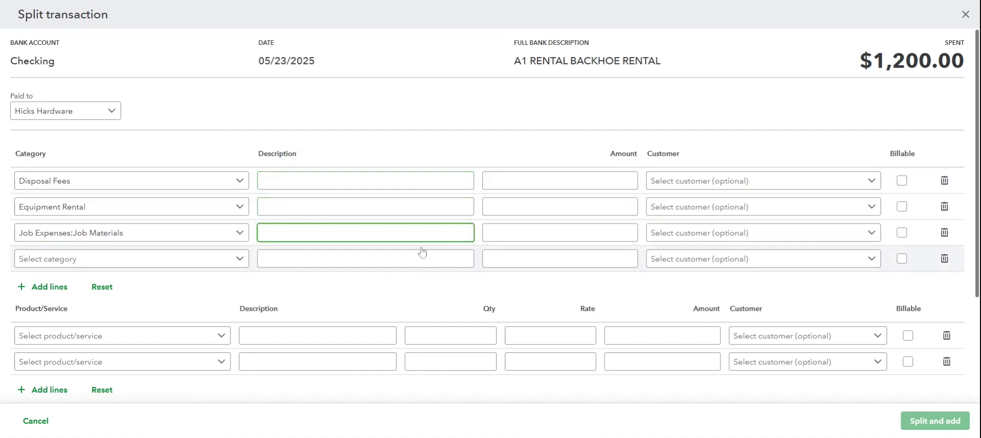
click(613, 181)
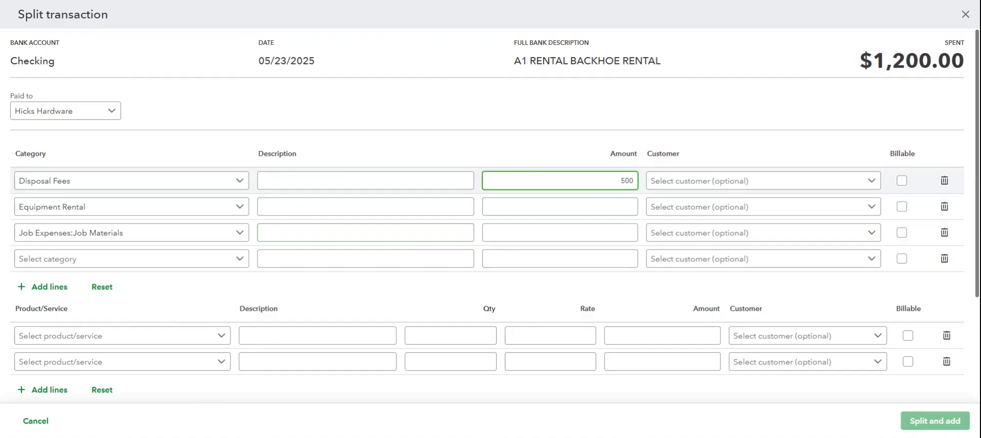
text(500)
key(Tab)
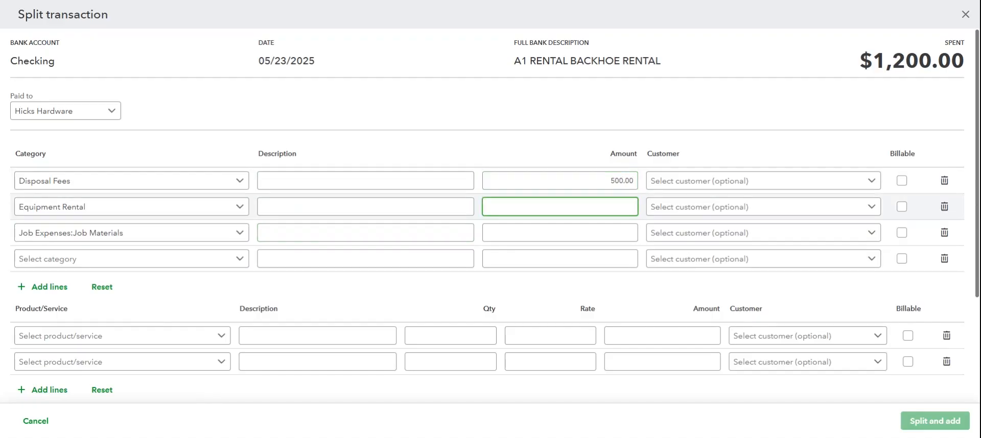
scroll(622, 335, down, 3)
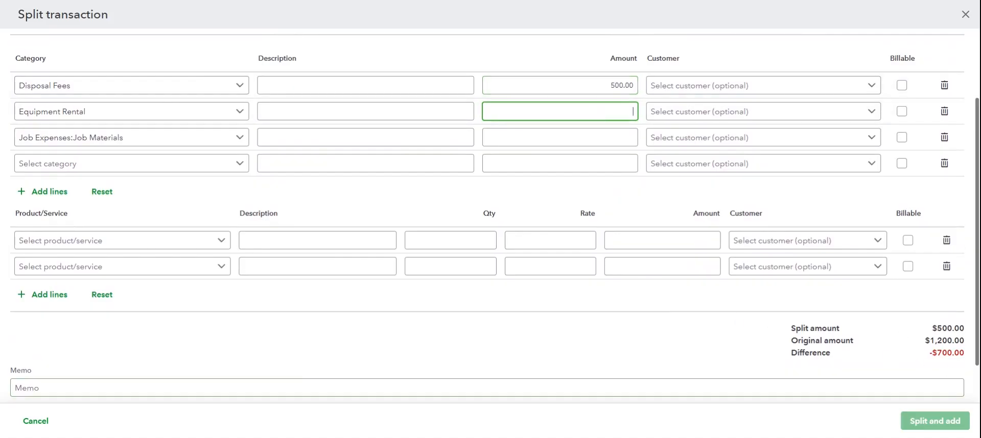
click(807, 240)
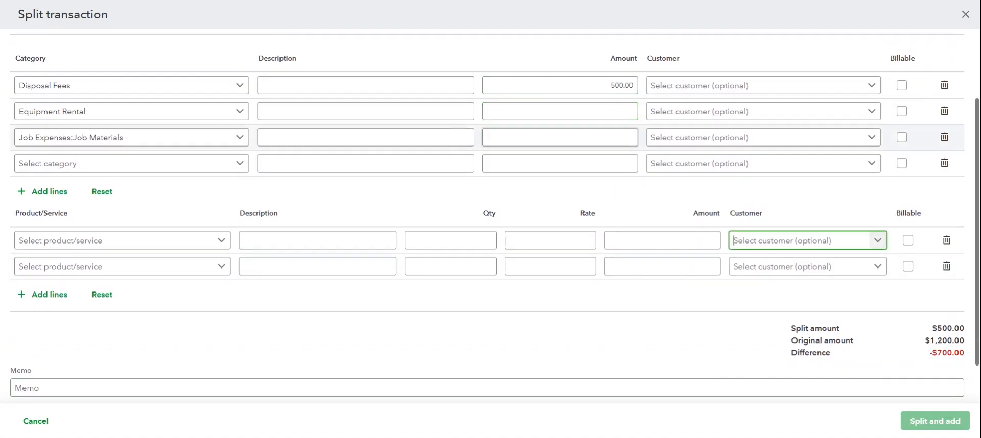
text(200)
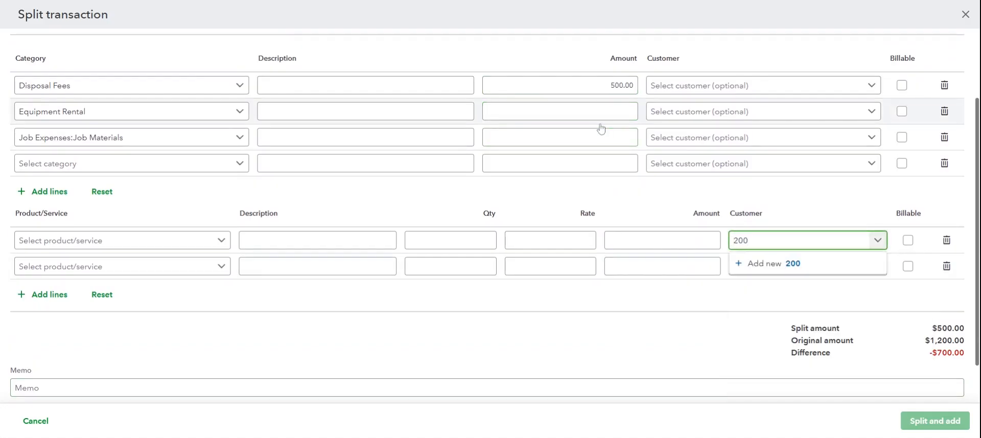
key(BackSpace)
key(BackSpace)
key(BackSpace)
Enter amounts of 200 for the Equipment Rental line and 500 for the Job Materials line
click(560, 111)
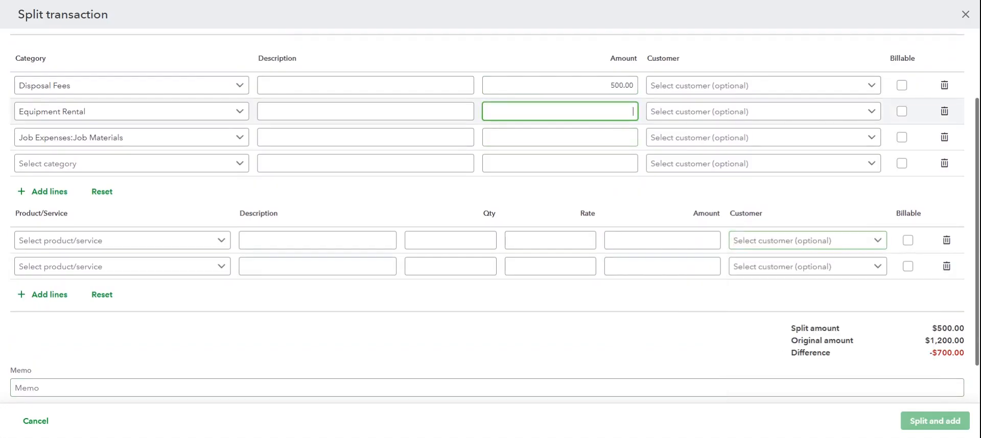
click(560, 137)
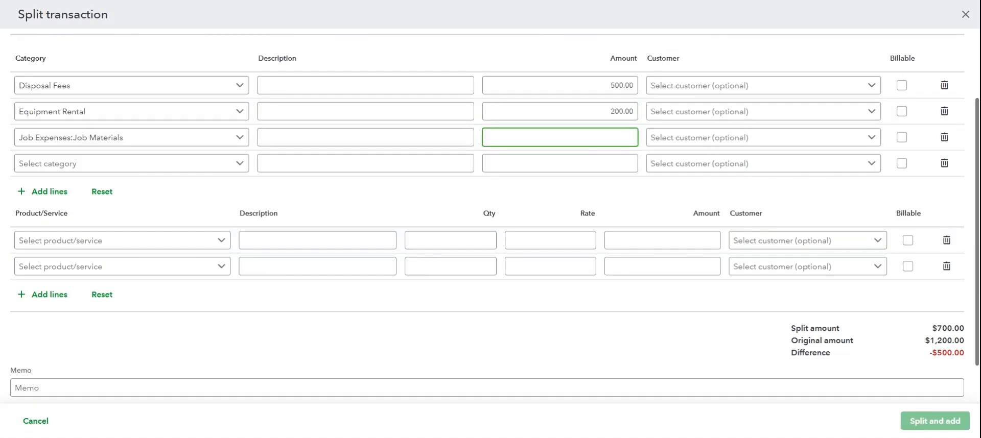
click(545, 198)
scroll(684, 339, up, 2)
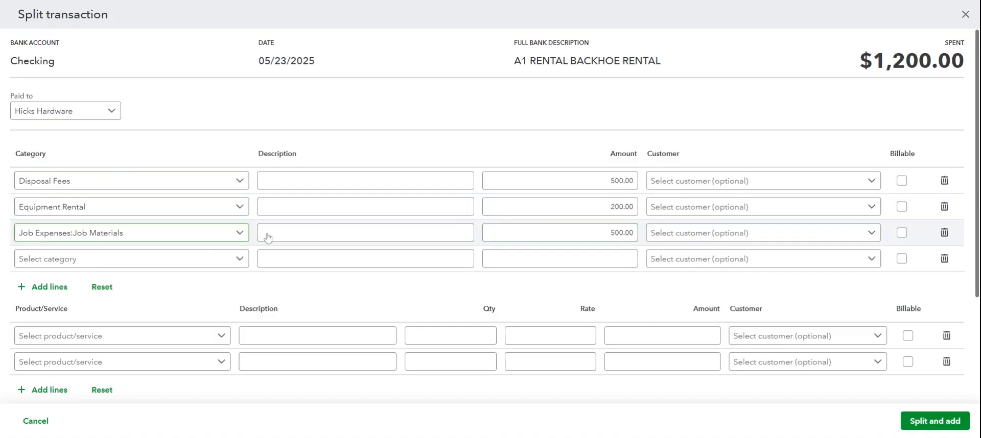
Assign customers to the split lines: Amy's Bird Sanctuary to Disposal Fees, Cool Cars to Equipment Rental, and the individual customer below Cool Cars to Job Materials
click(856, 183)
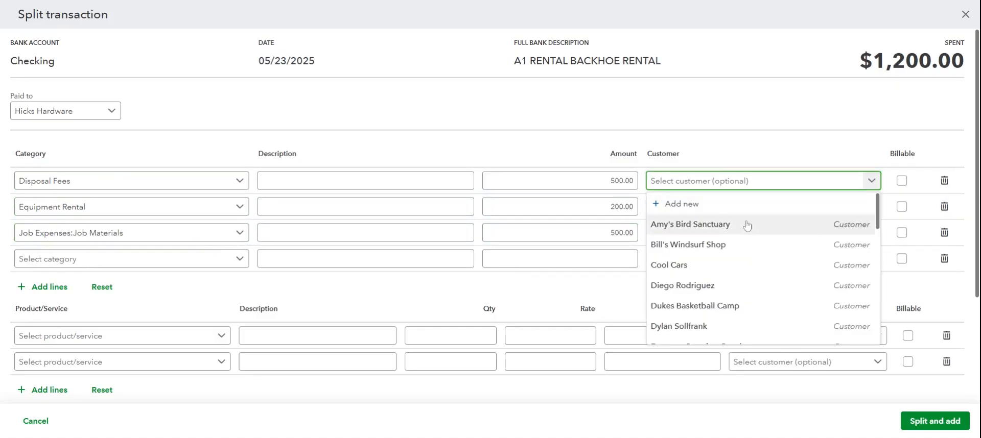
click(828, 224)
click(874, 212)
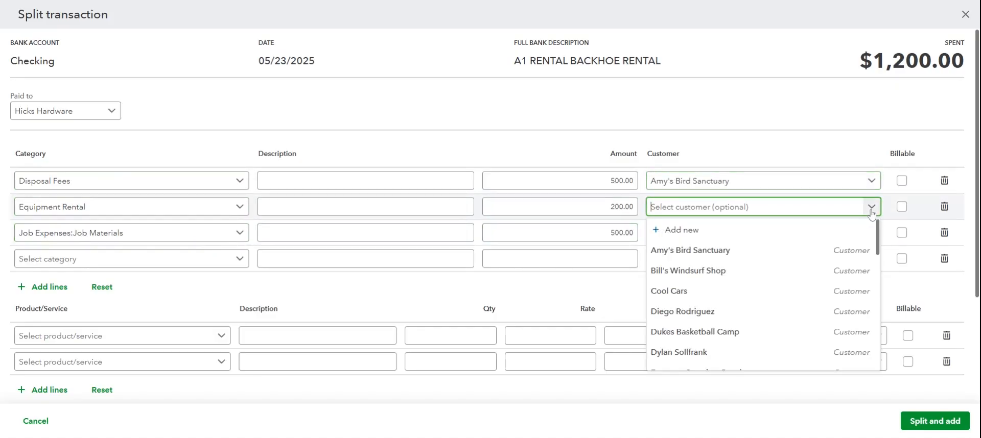
click(718, 291)
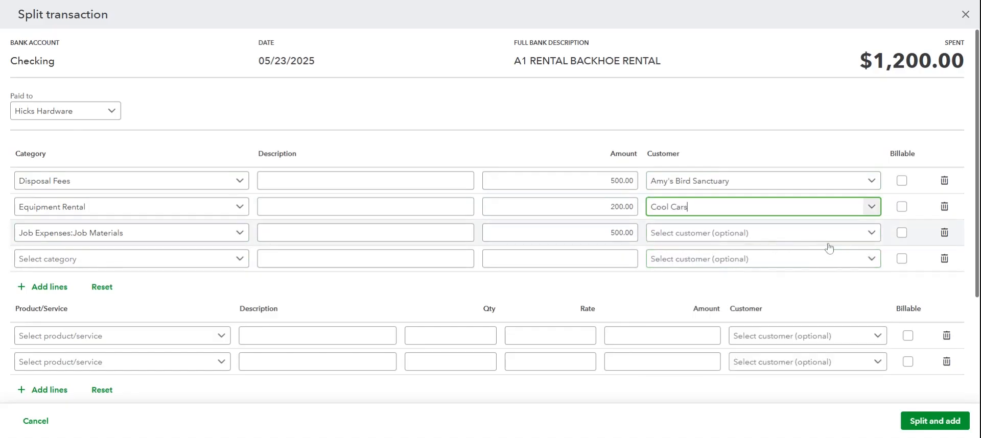
click(870, 233)
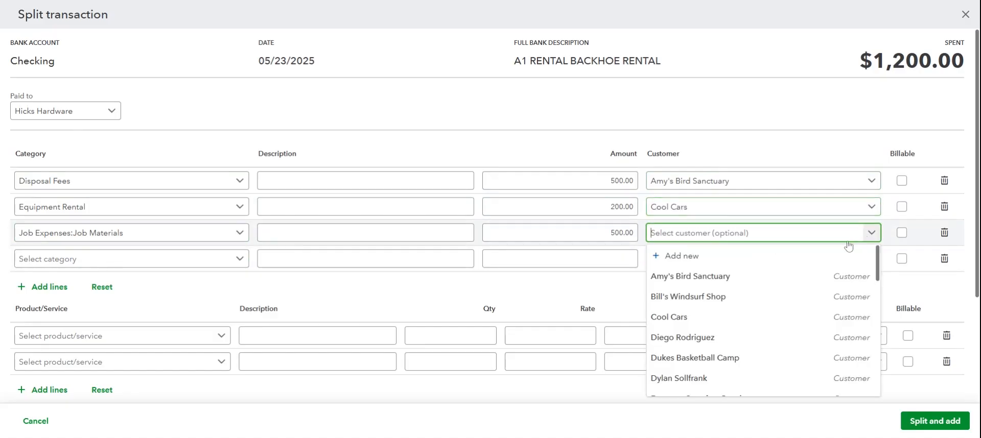
click(714, 339)
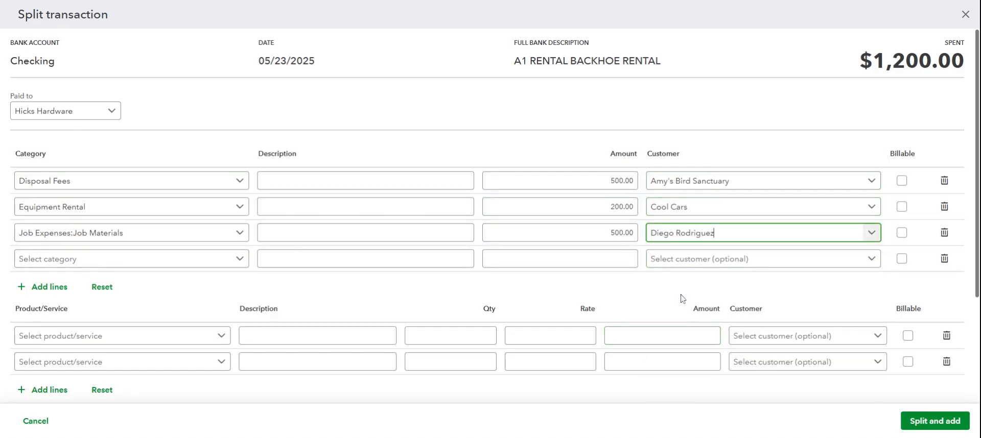
click(616, 294)
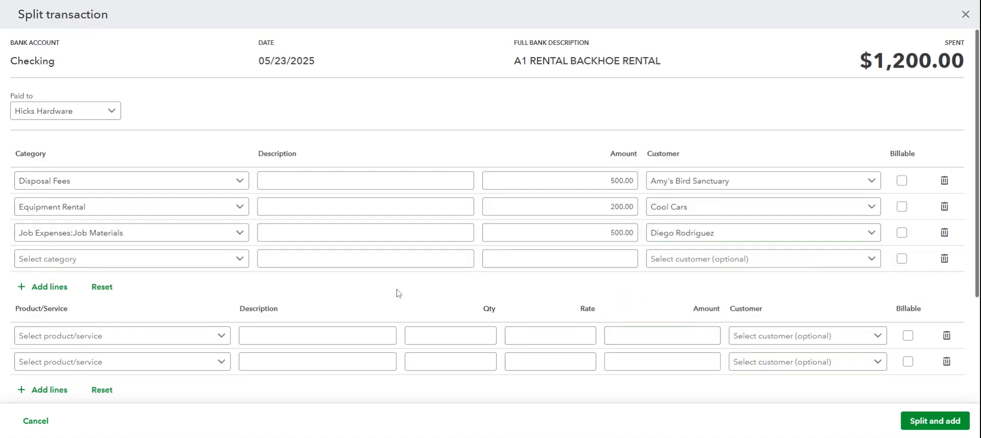
scroll(399, 293, down, 3)
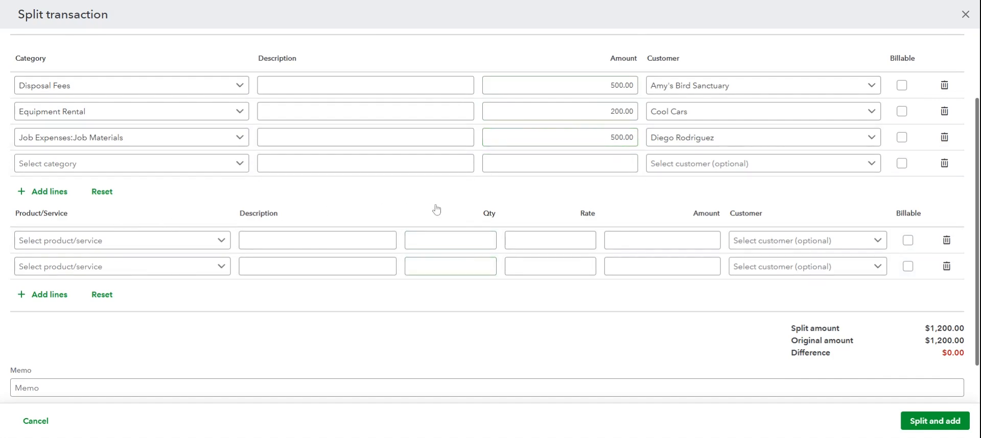
Check the split amount against the original $1,200.00, then split and add the A1 RENTAL BACKHOE RENTAL transaction
drag(929, 341, 951, 341)
click(756, 339)
scroll(763, 358, up, 3)
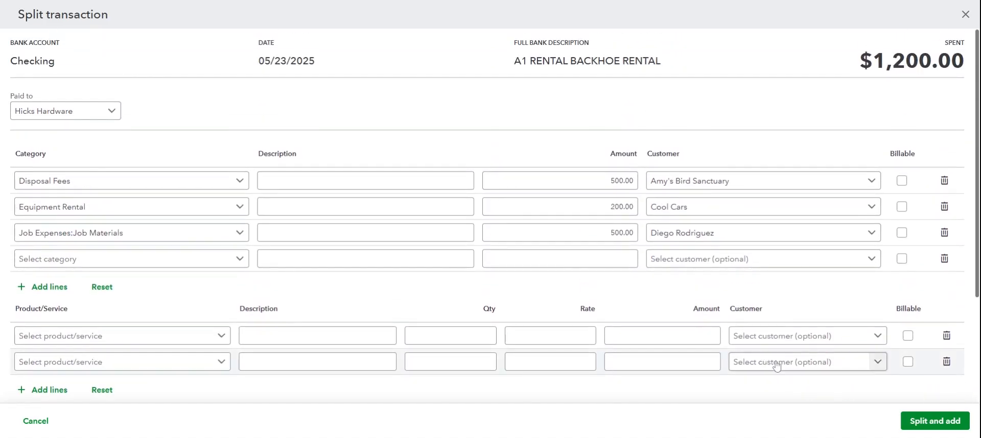
click(918, 423)
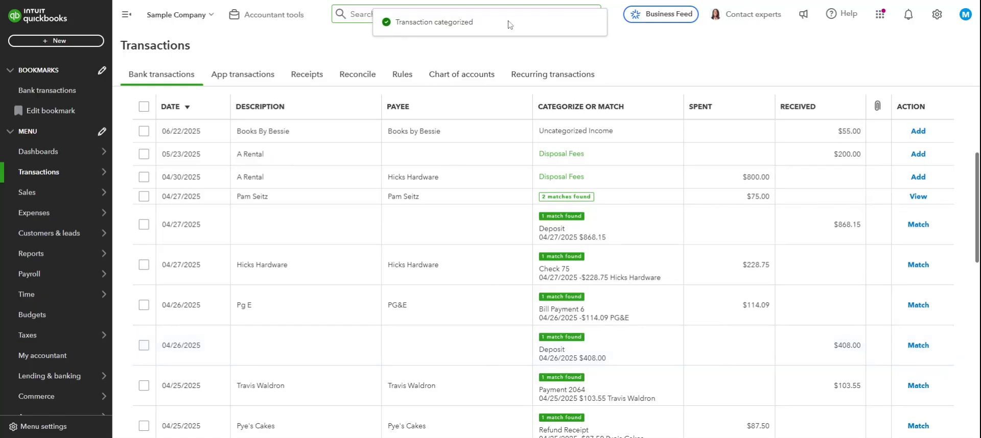
View the categorized bank transactions of the Checking account to find the added split
mouse_move(51, 280)
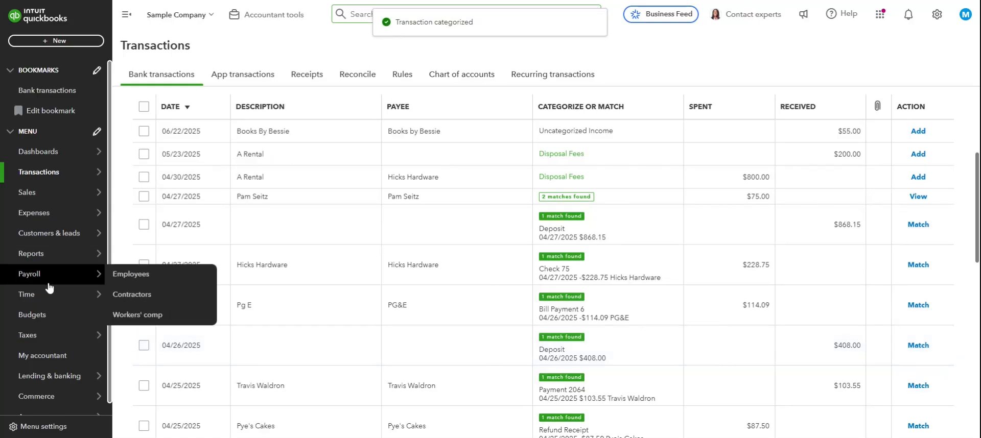
scroll(280, 232, up, 3)
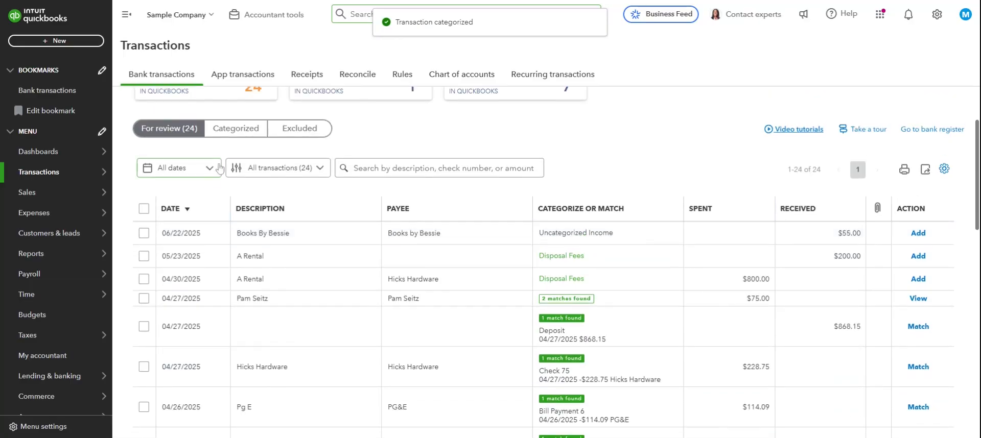
click(224, 137)
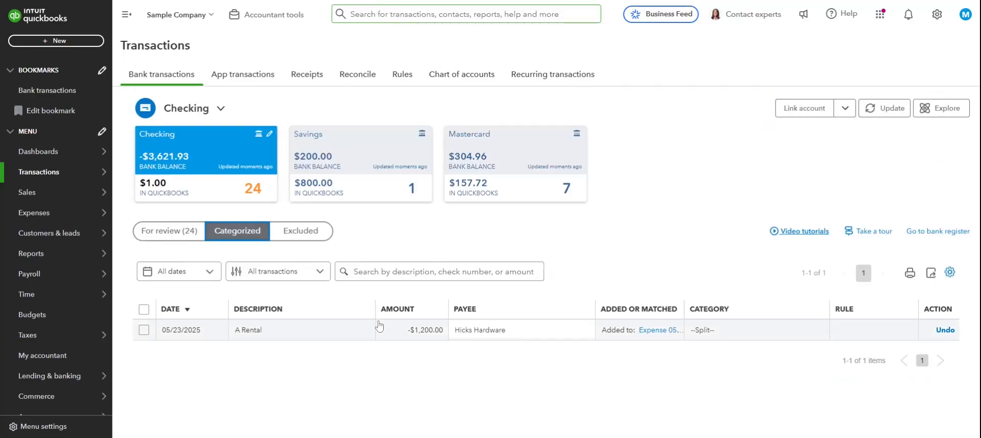
Open the Profit and Loss report, set its start date to 05/20/2025 and run it
click(32, 258)
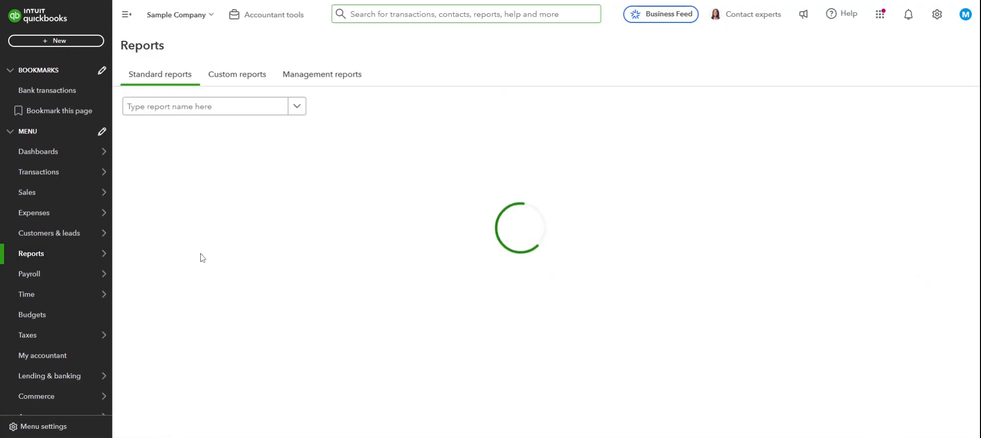
click(168, 204)
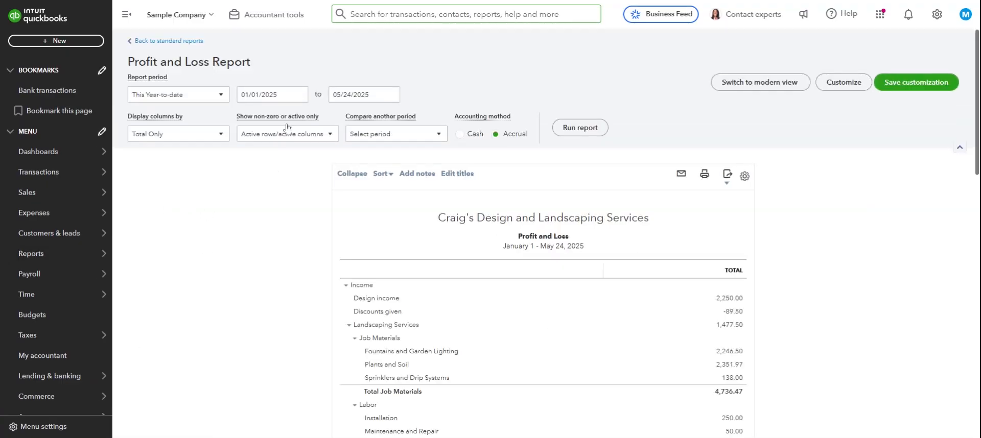
click(274, 94)
text(0520)
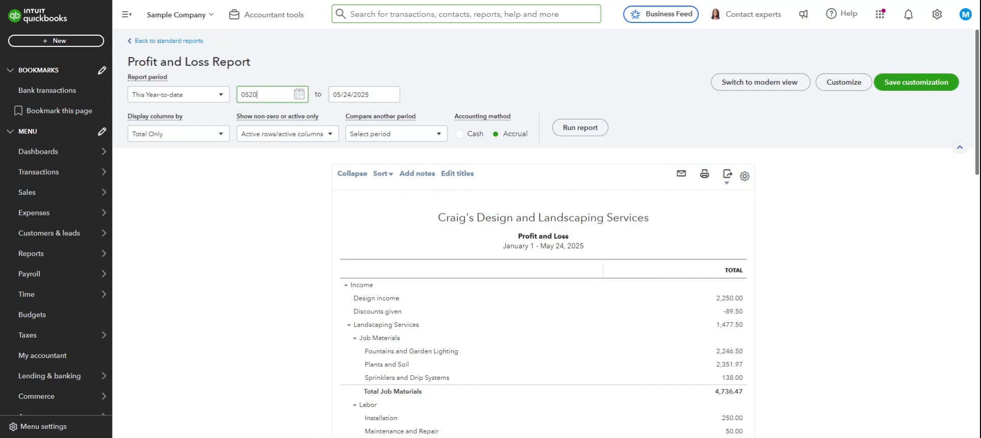
text(20)
key(Tab)
key(shift+Tab)
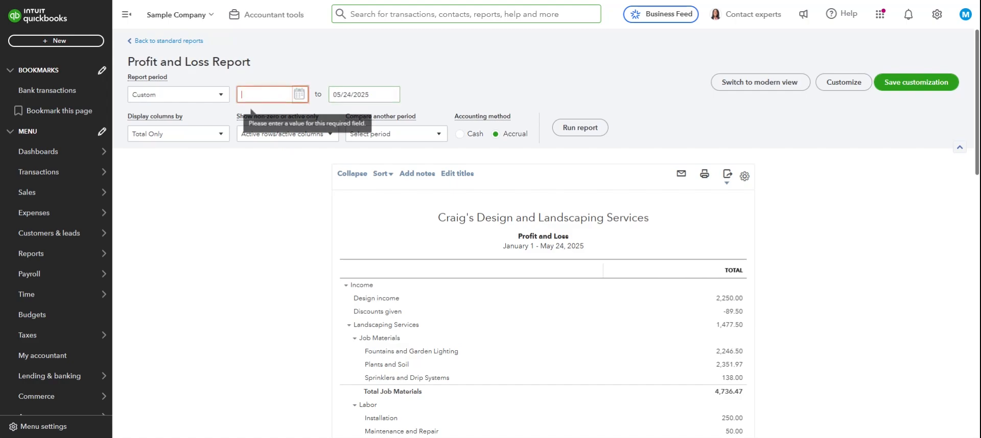
text(05/20/2025)
key(Tab)
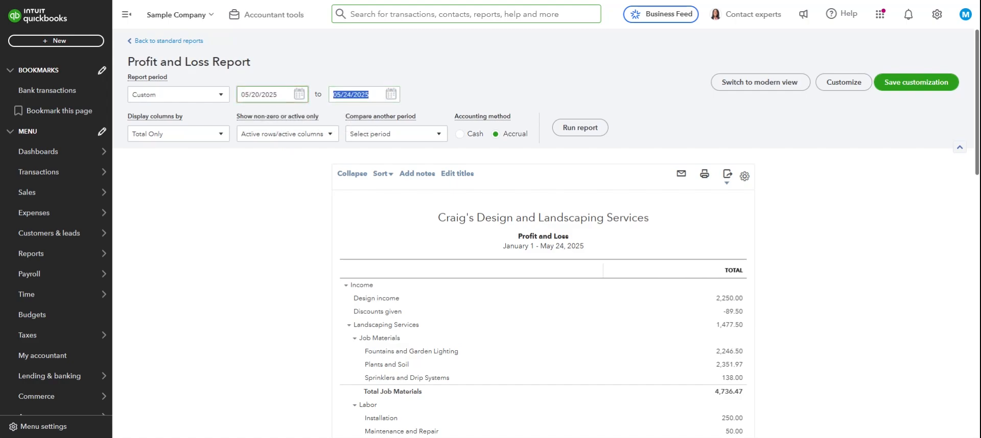
click(570, 128)
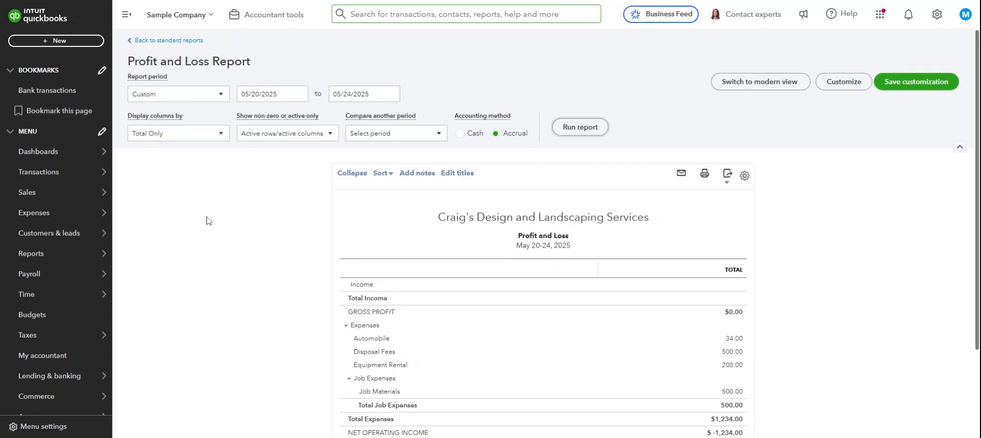
Drill into the Total Expenses amount and examine the split lines in the Transaction Report's classic view
scroll(229, 225, down, 2)
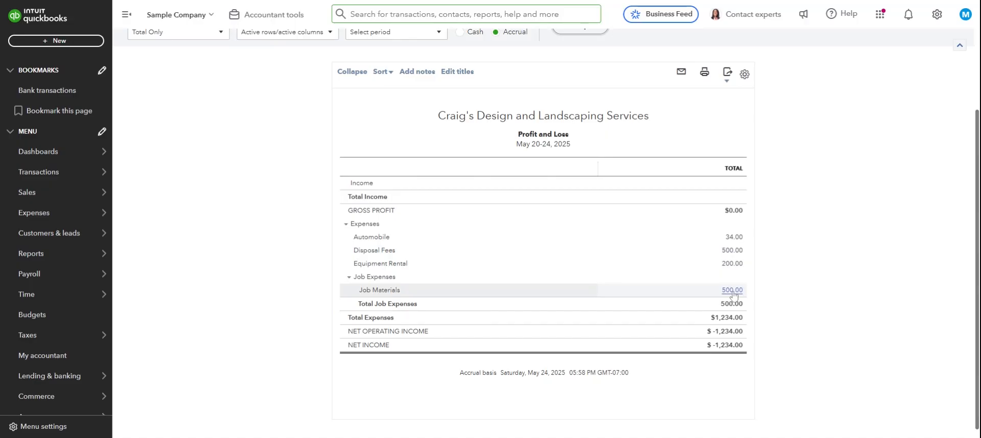
click(730, 320)
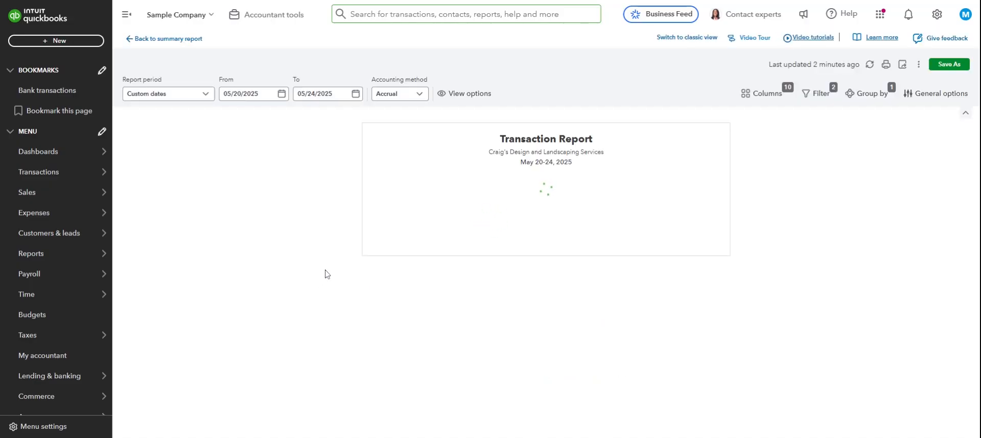
click(679, 38)
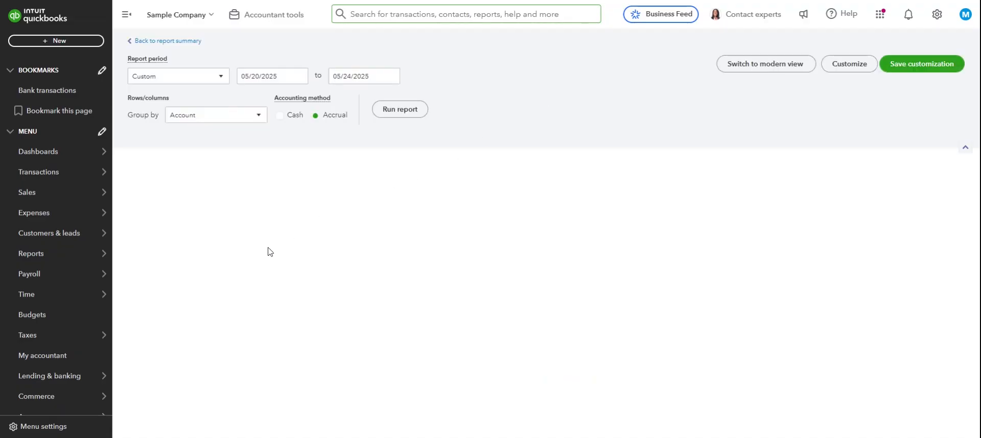
scroll(217, 259, down, 3)
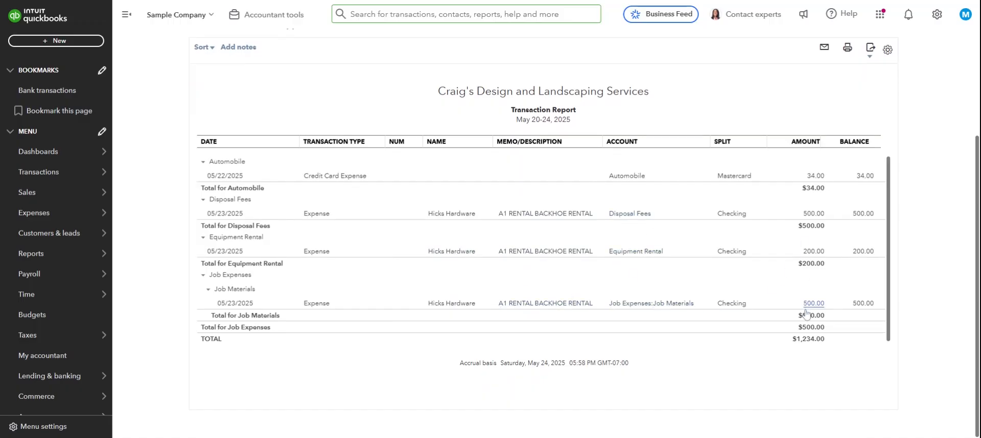
scroll(200, 177, up, 3)
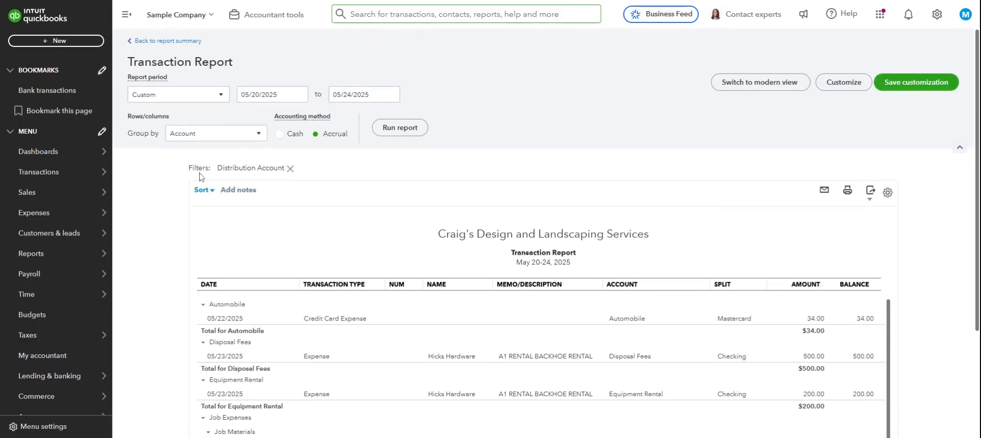
Return to the Profit and Loss summary and review the expense categories
click(169, 41)
scroll(277, 239, down, 2)
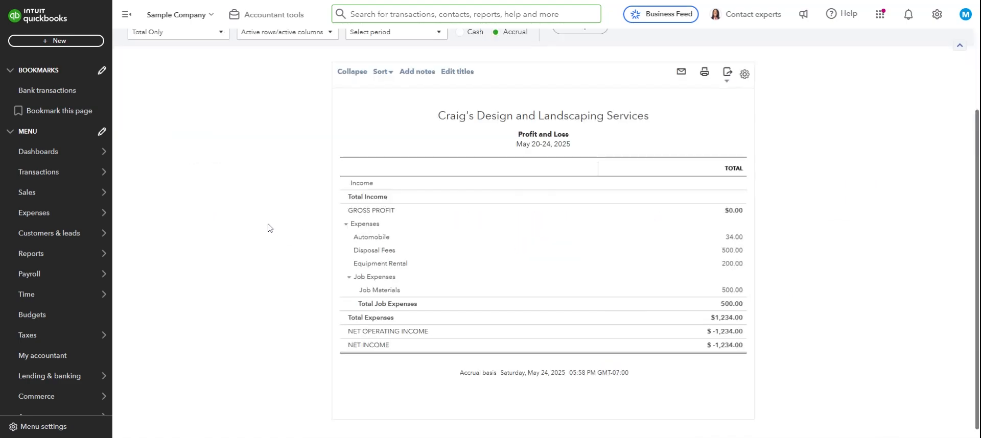
scroll(266, 229, up, 2)
scroll(266, 229, down, 2)
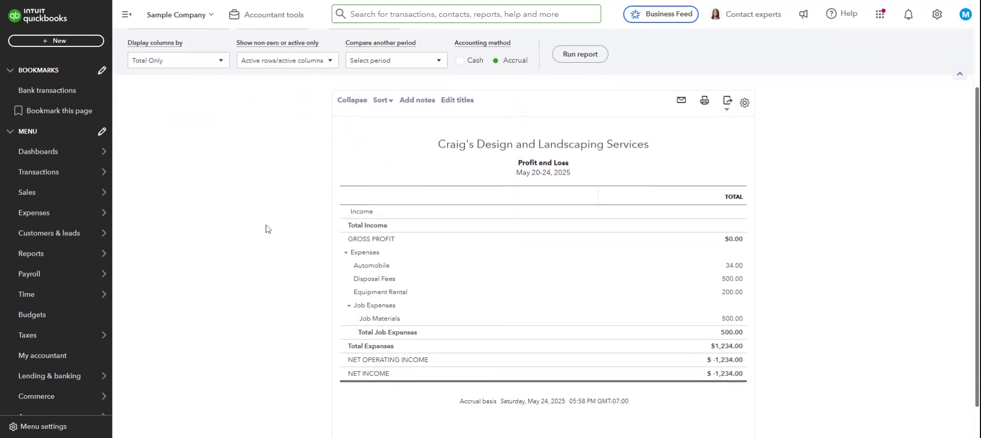